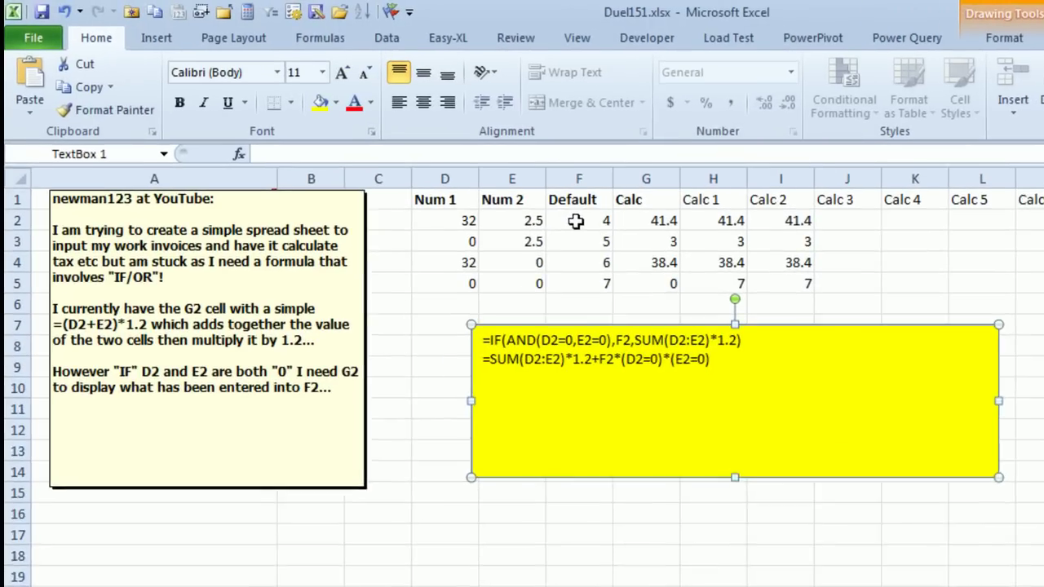
- Inspect the G2 and H2 Calc 1 formulas in edit mode without changing them
click(644, 221)
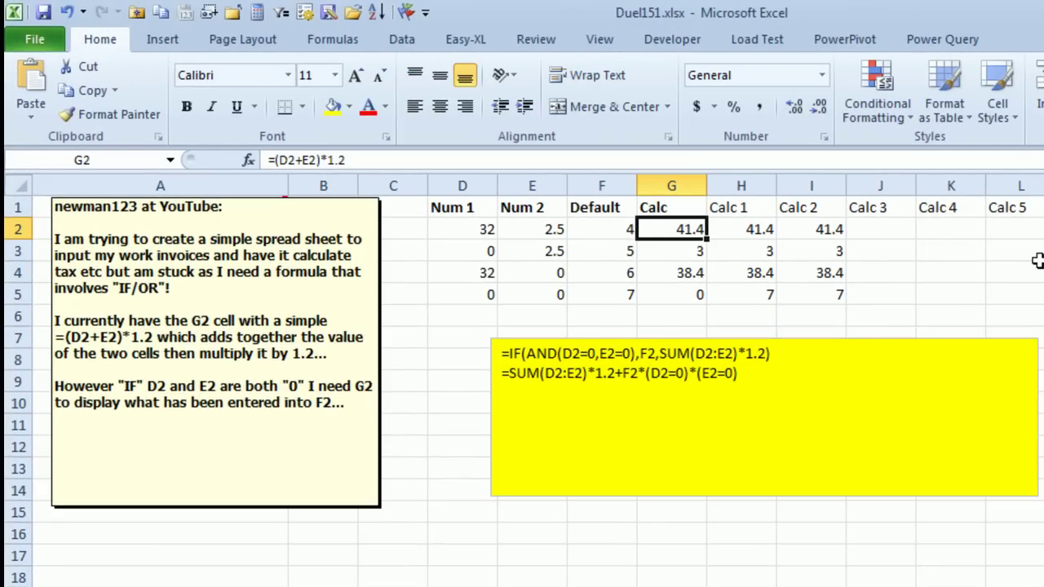
key(F2)
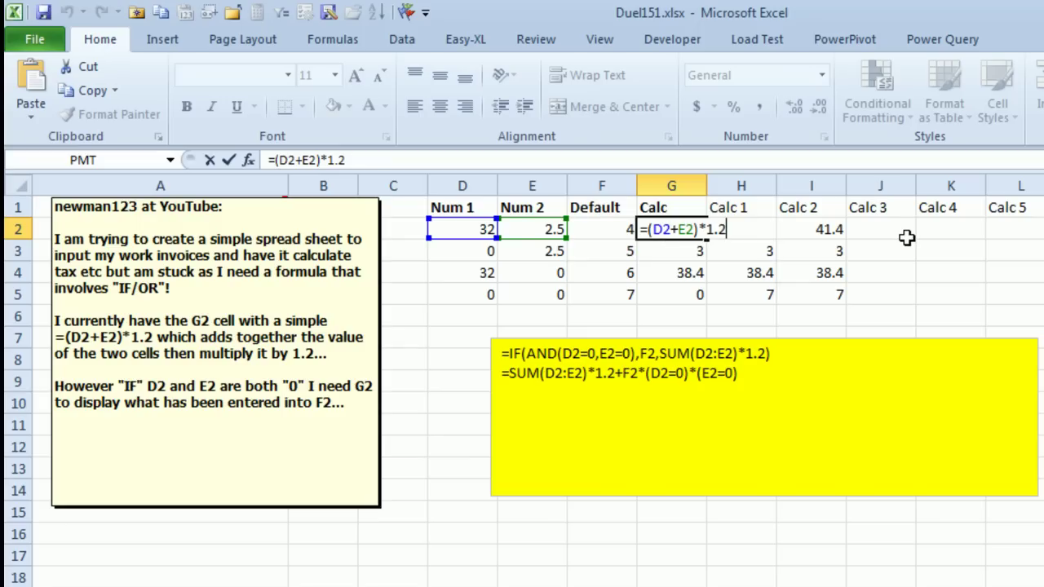
key(Escape)
key(Right)
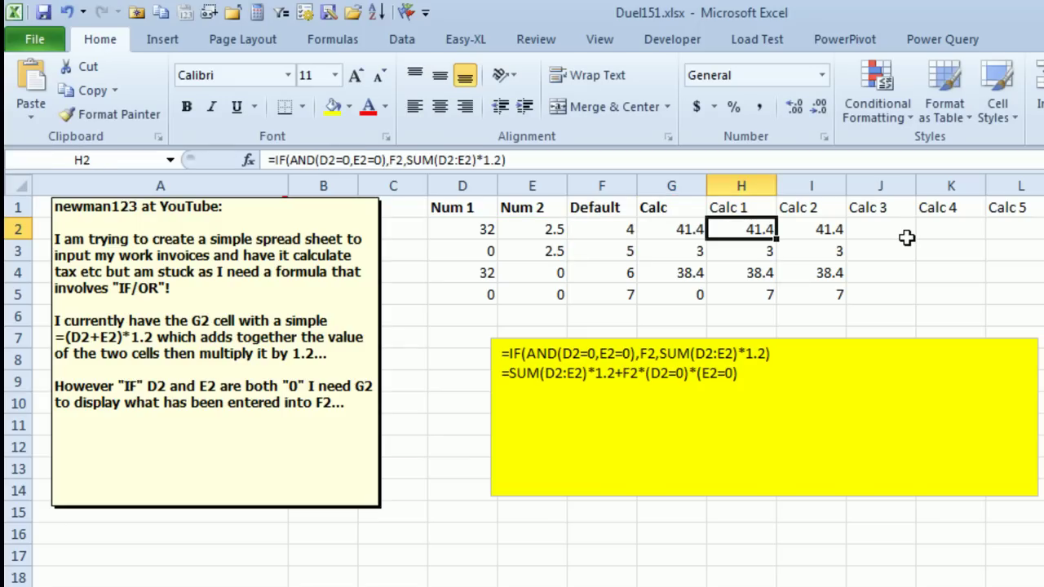
key(F2)
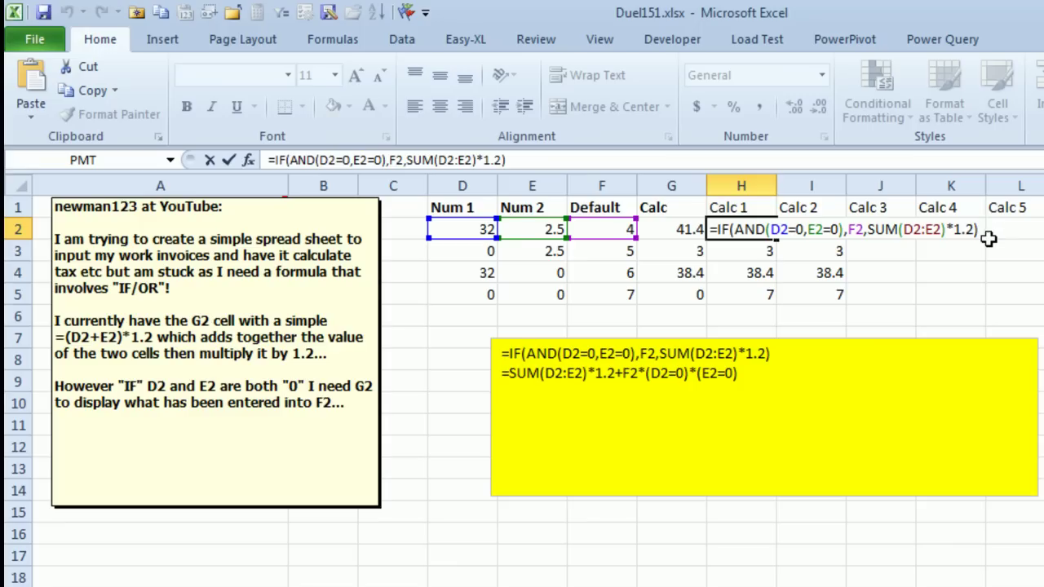
key(ctrl+Return)
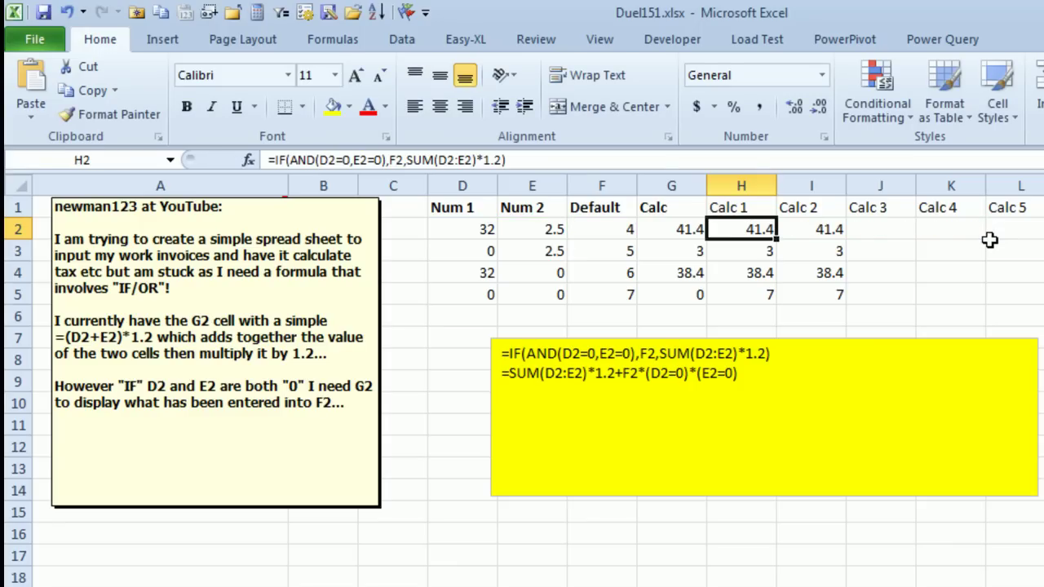
key(F2)
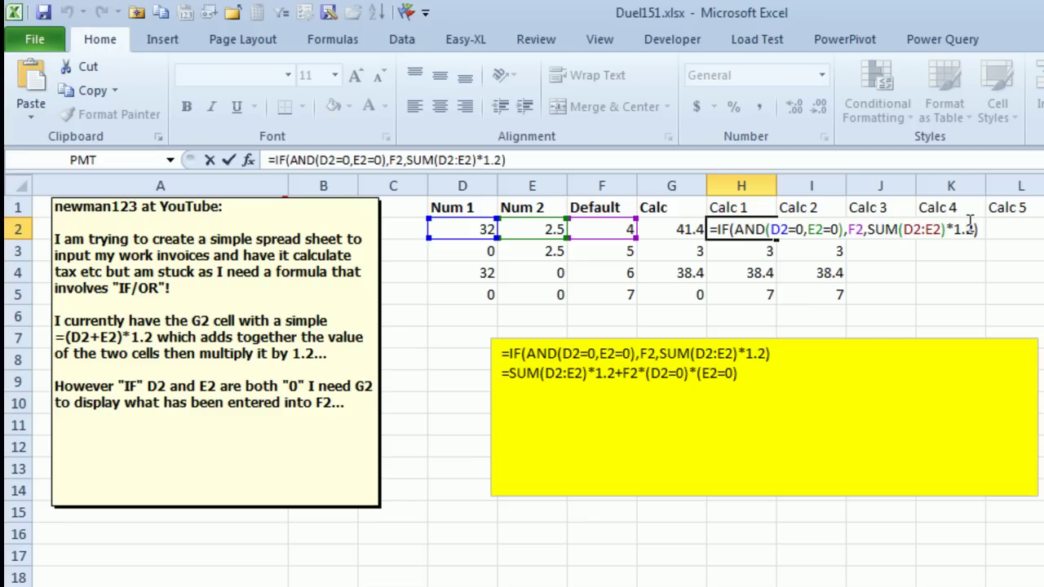
key(Return)
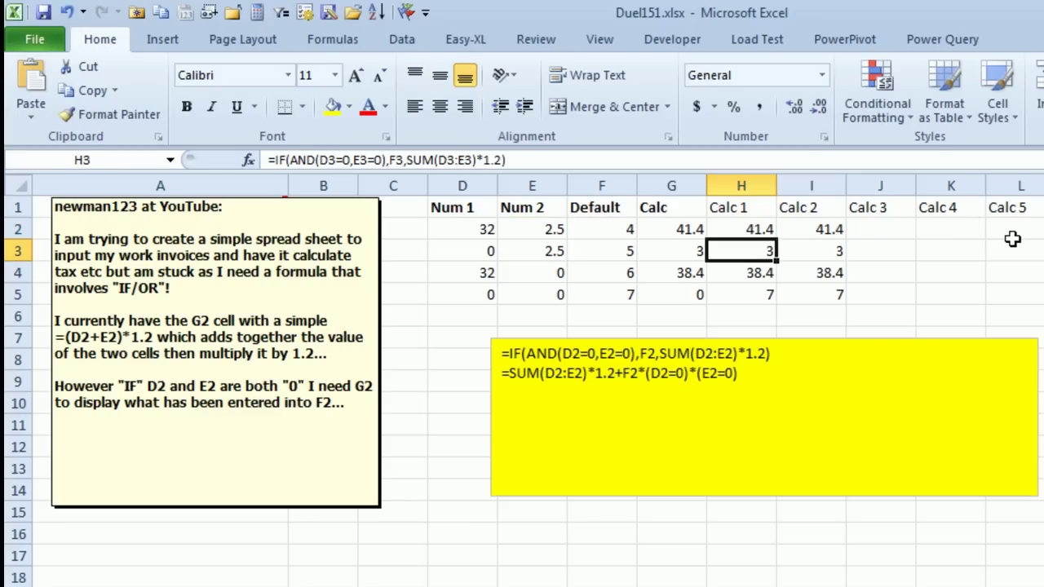
- Examine I2's Calc 2 formula, highlighting part of it, and leave it unchanged
key(Up)
key(Right)
key(F2)
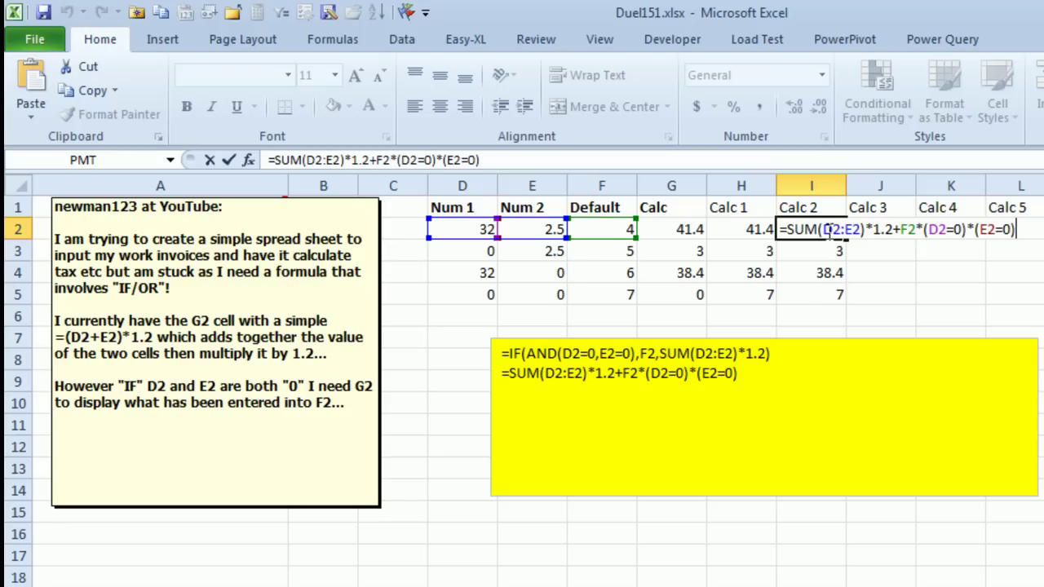
drag(786, 229, 1018, 229)
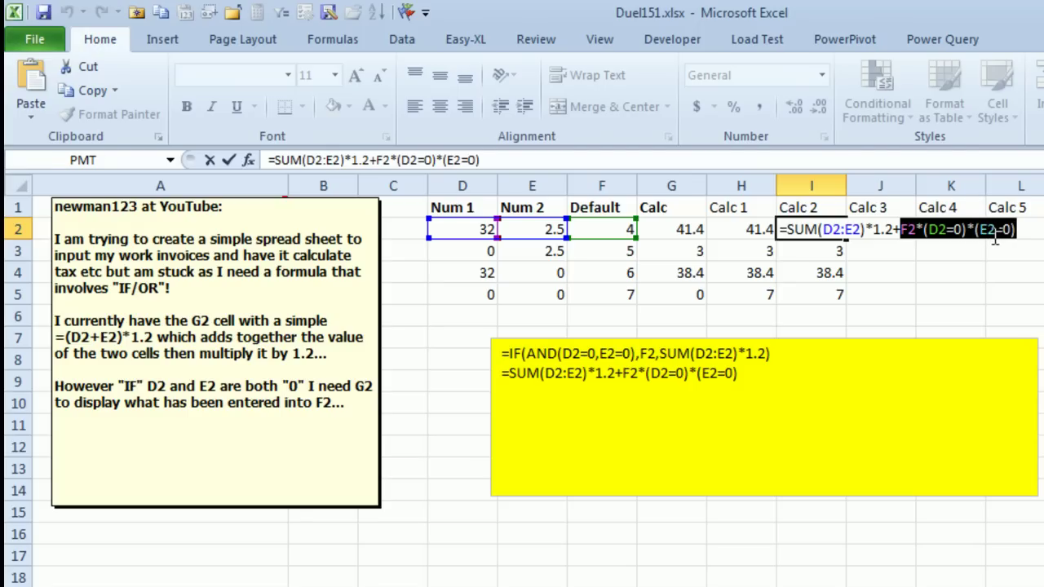
key(Escape)
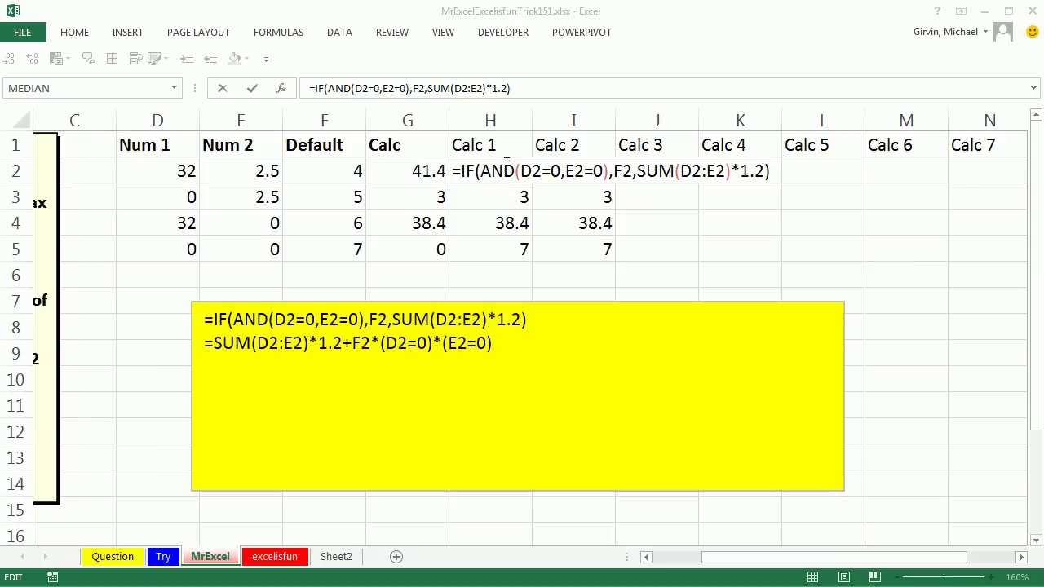
- Highlight the AND(D2=0,E2=0) test in H2 and the SUM(D2:E2) part of I2
click(496, 192)
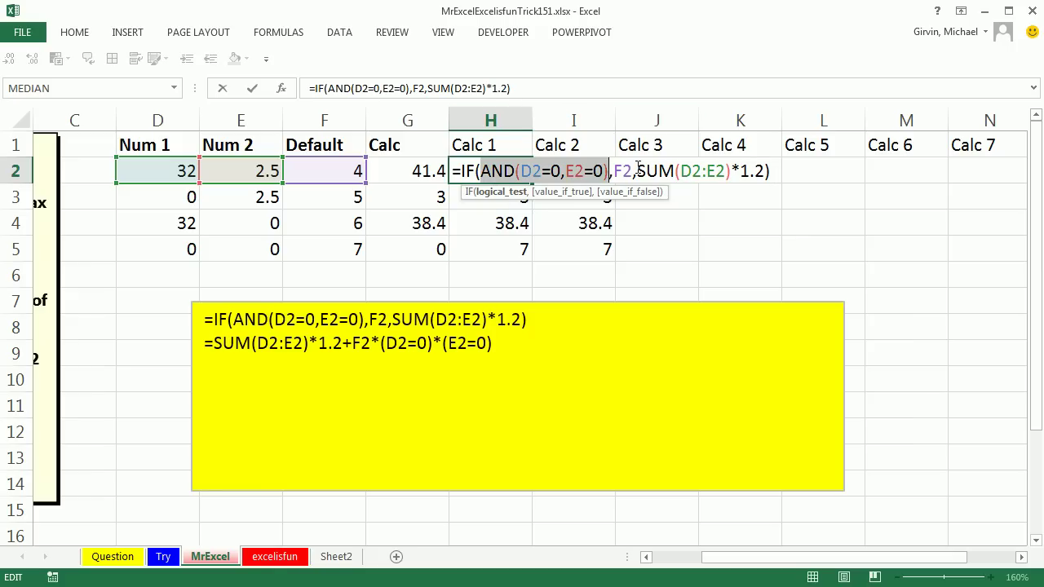
key(Escape)
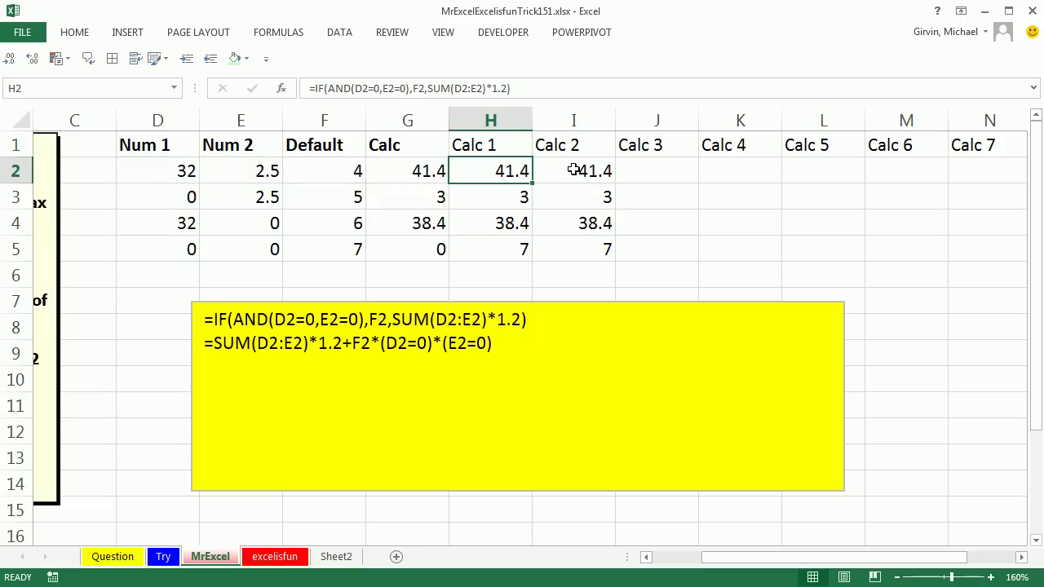
double_click(567, 172)
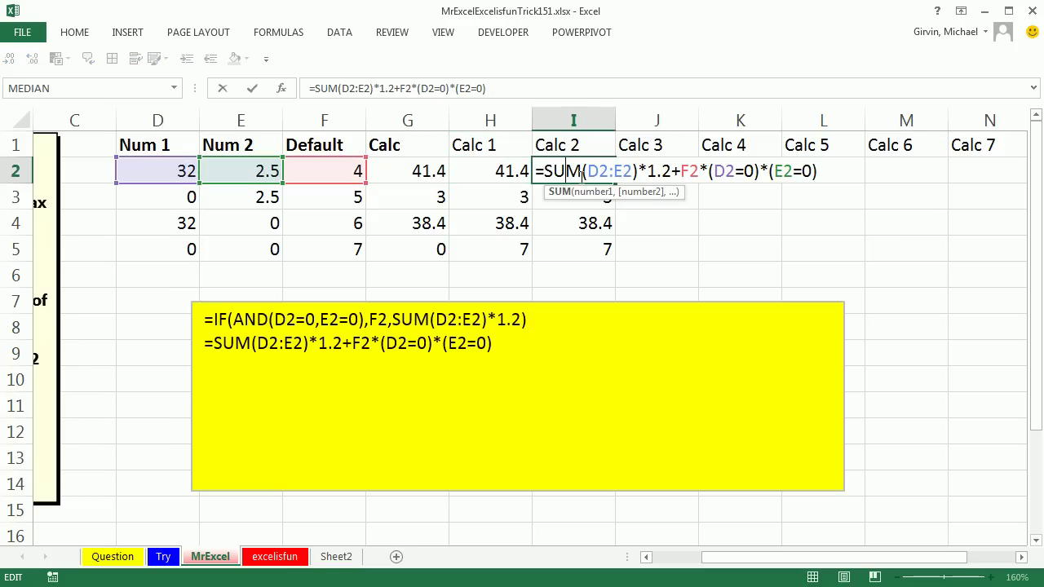
drag(543, 176, 642, 173)
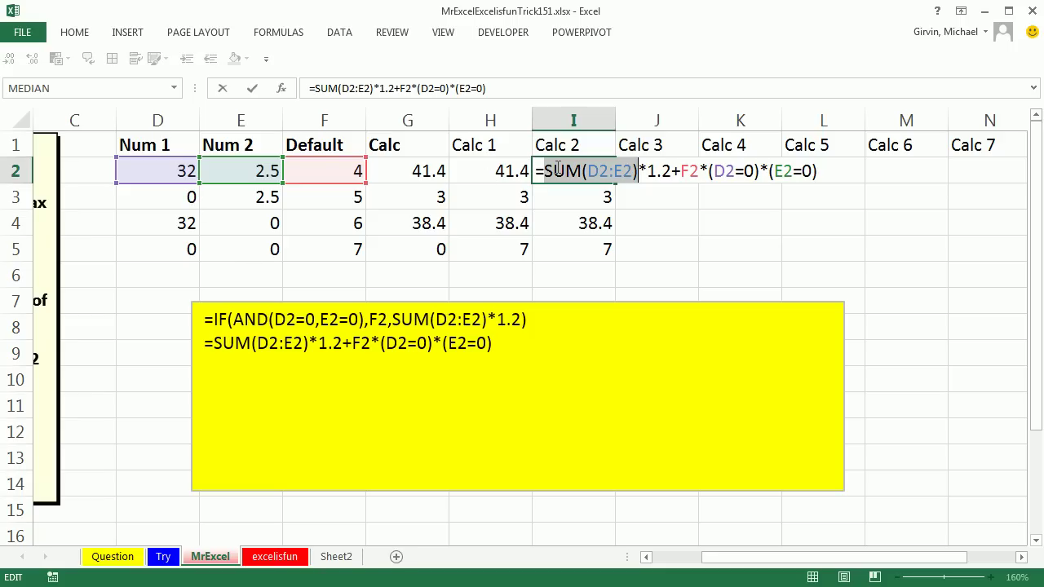
key(Escape)
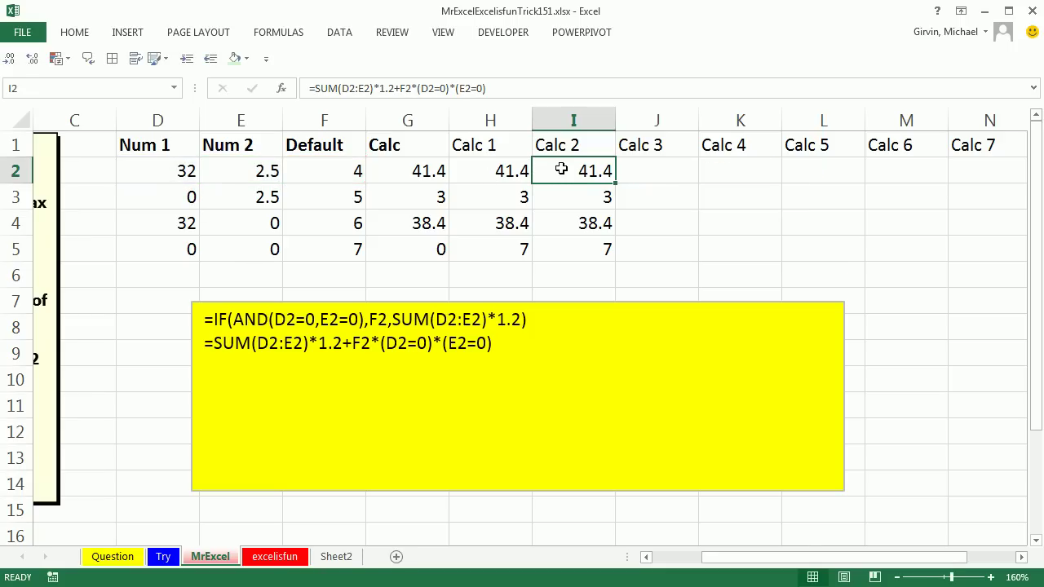
- On the excelisfun sheet, enter =SUM(D2:E2) in G2 and fill it down to G5
click(298, 559)
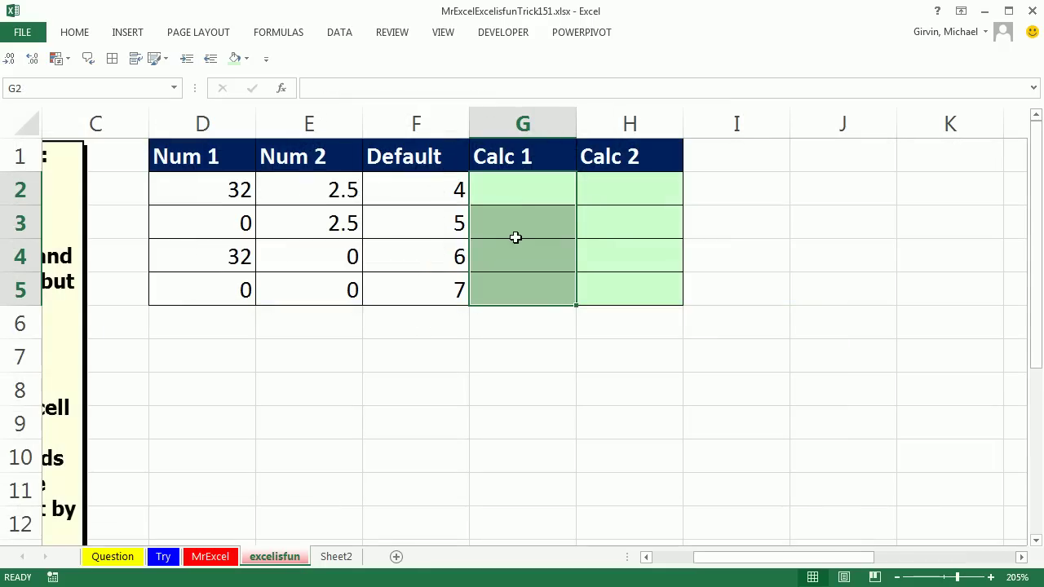
click(511, 196)
text(=sum()
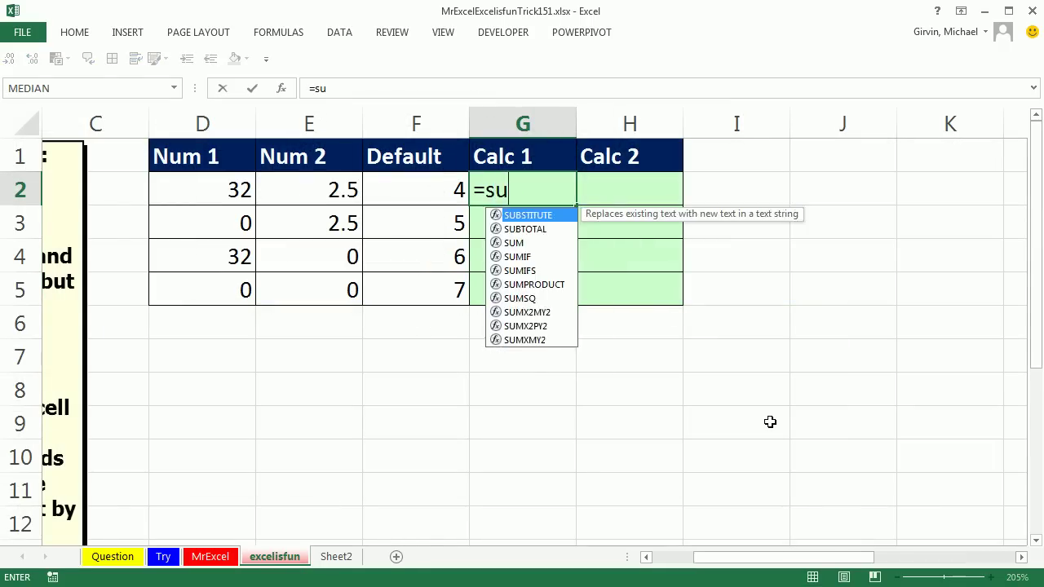
key(Left)
key(Left)
key(shift+Left)
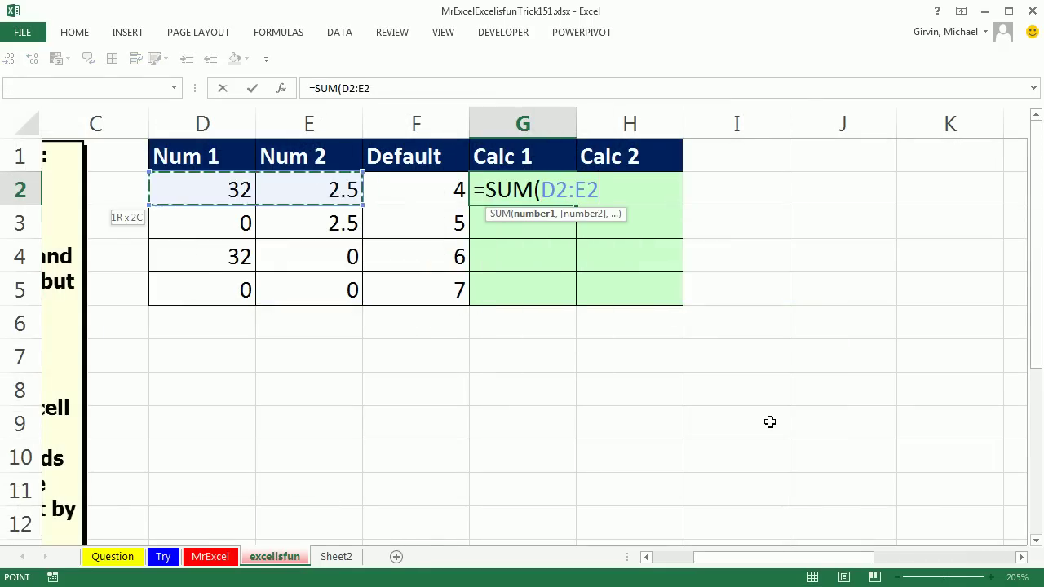
key(ctrl+Return)
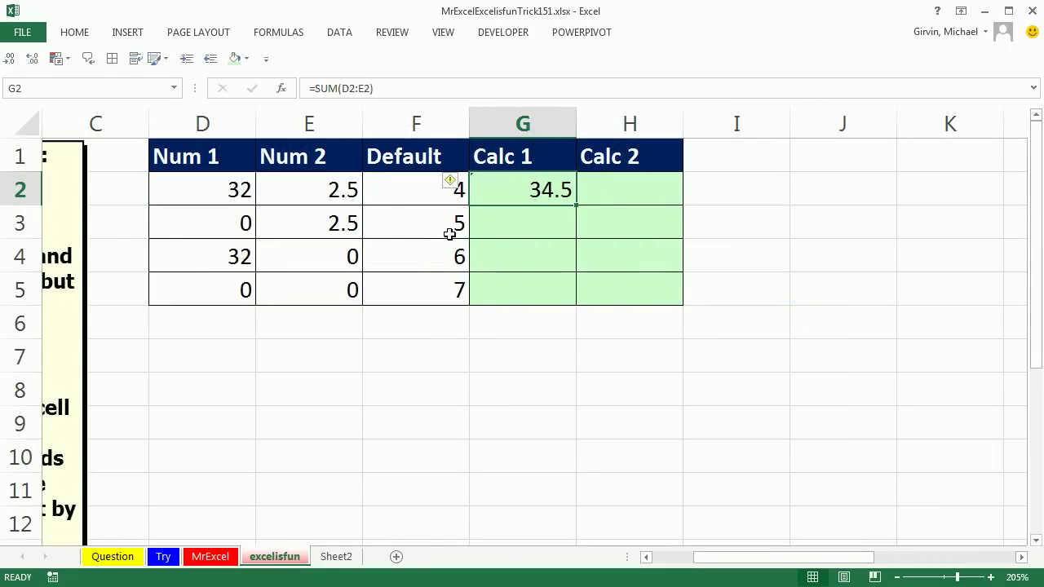
double_click(576, 205)
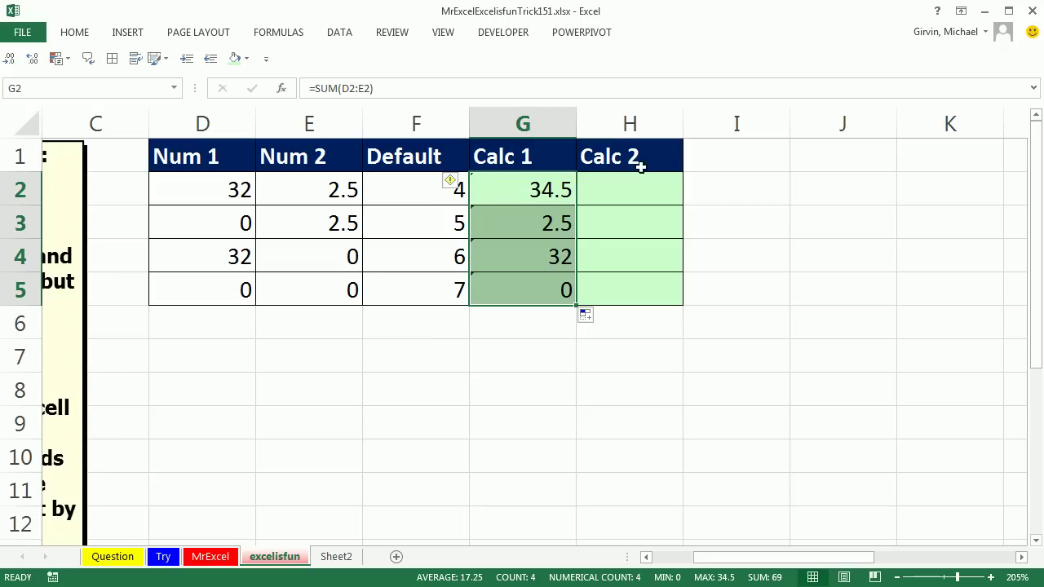
- Extend G2 to =IF(SUM(D2:E2),SUM(D2:E2)*1.2,F2) and fill it down to G5
double_click(531, 192)
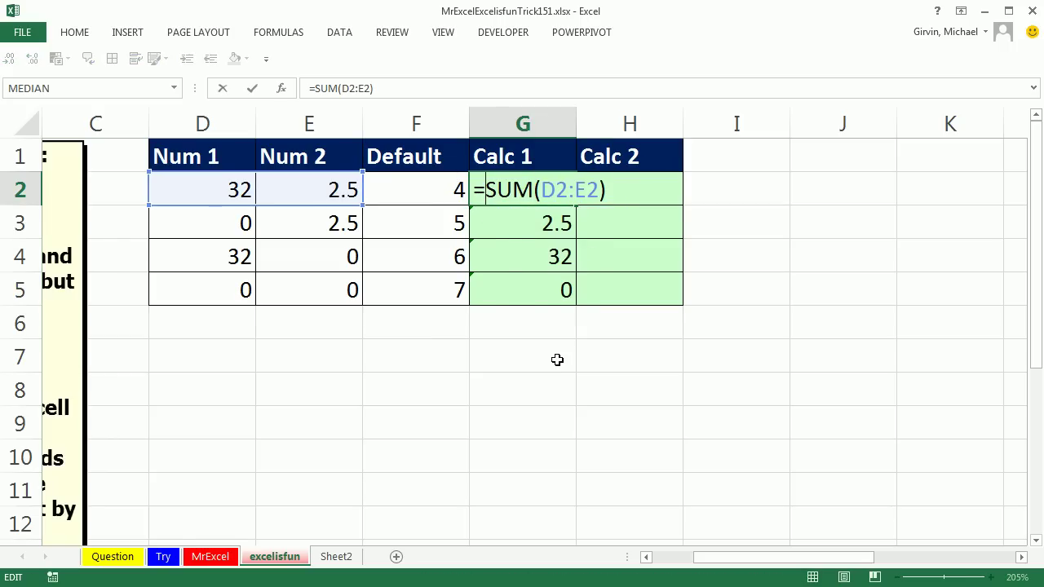
text(if)
key(Tab)
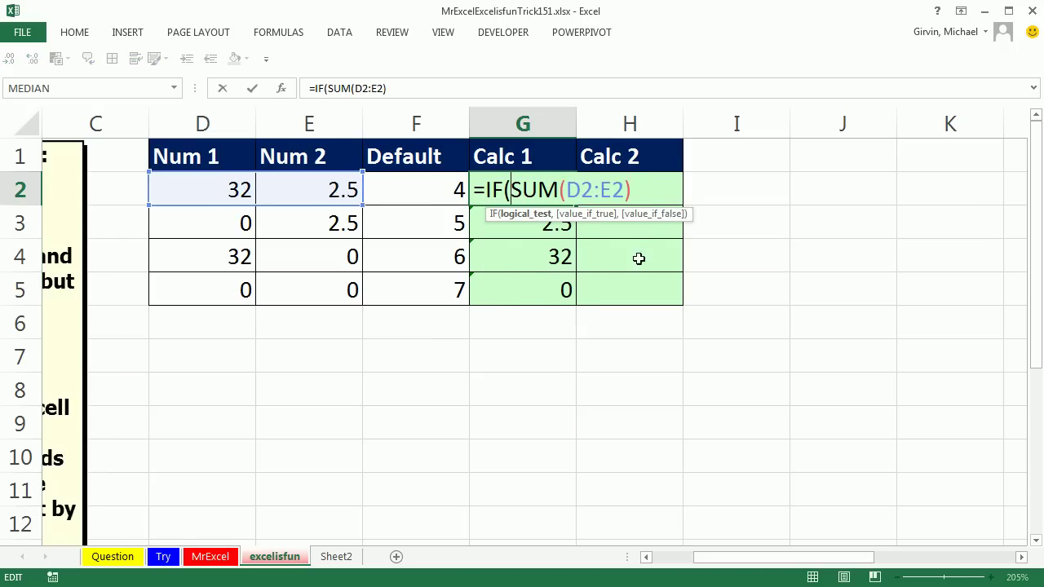
click(662, 194)
text(,)
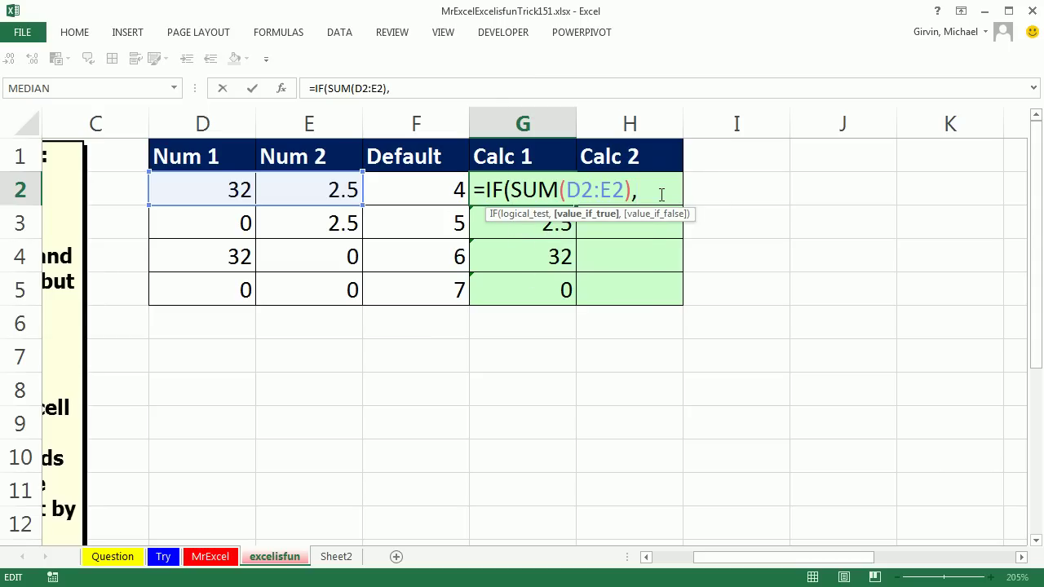
text(sum)
key(Tab)
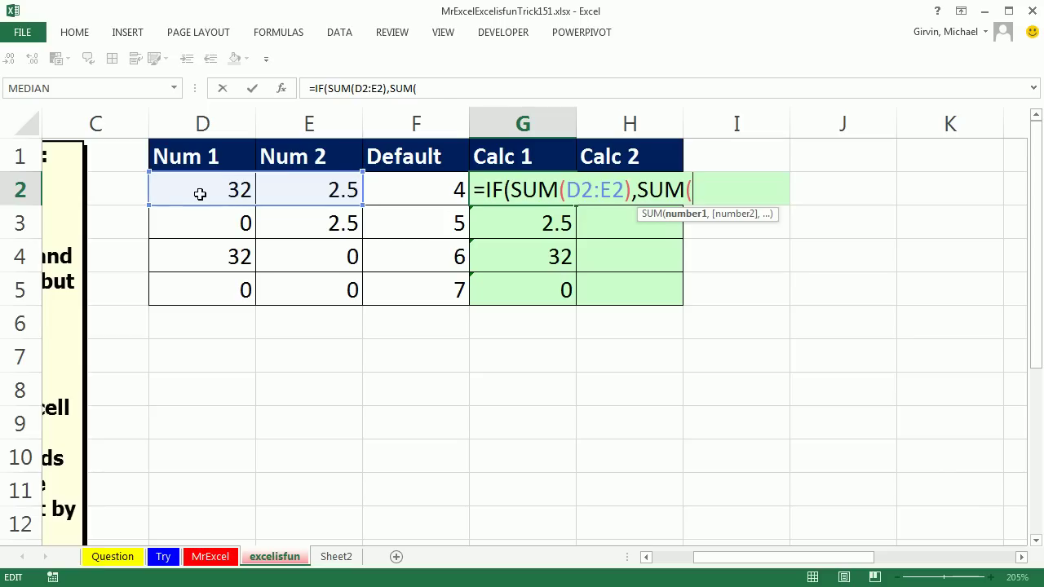
drag(200, 194, 299, 193)
text())
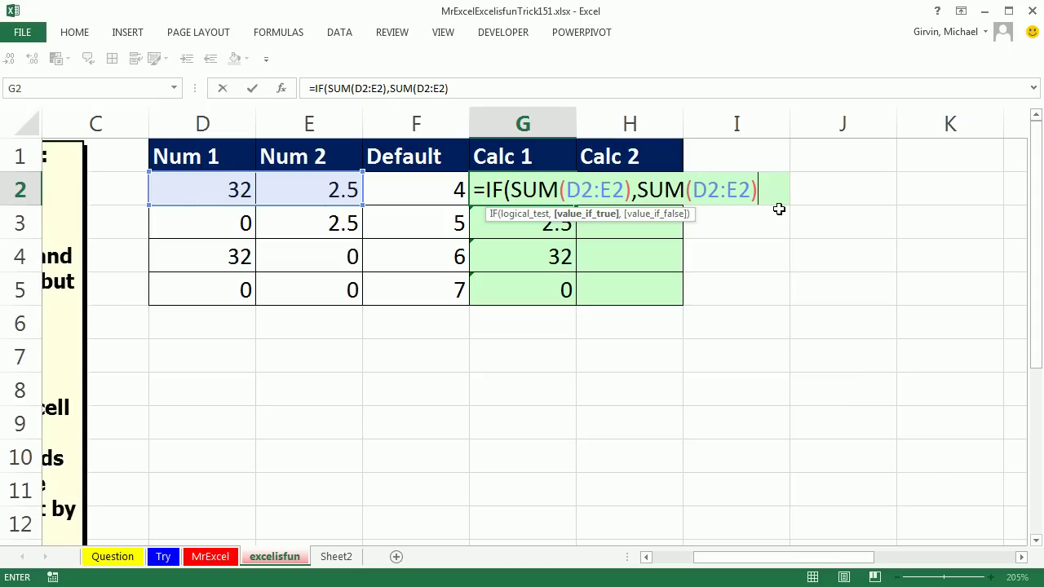
text(*1.2)
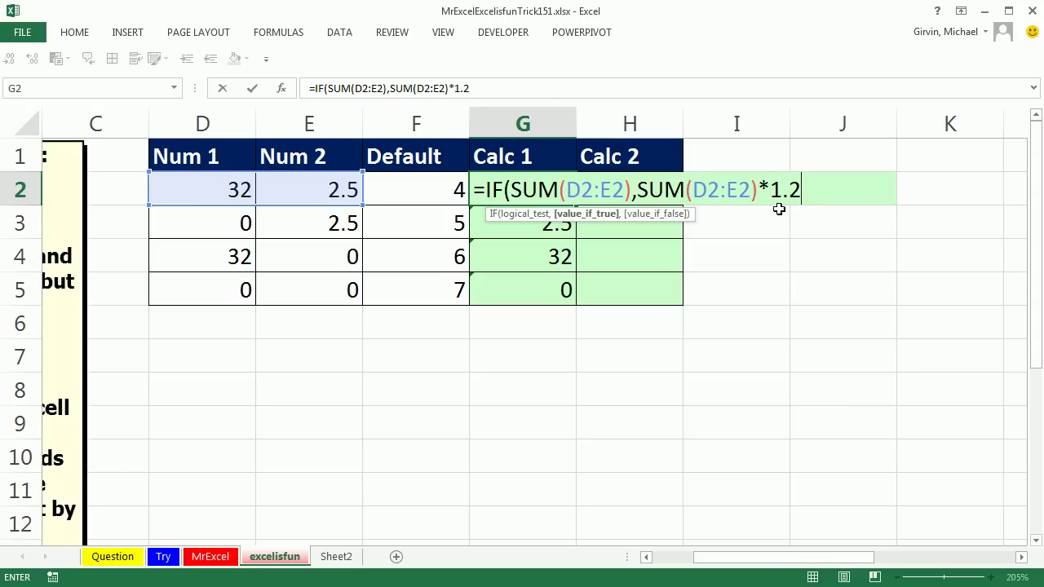
text(,)
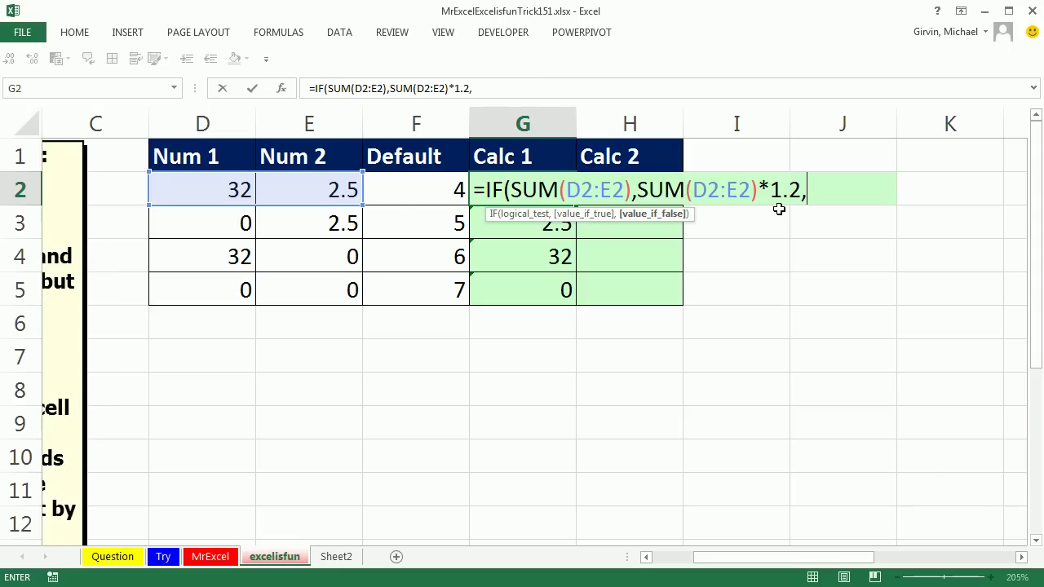
key(Left)
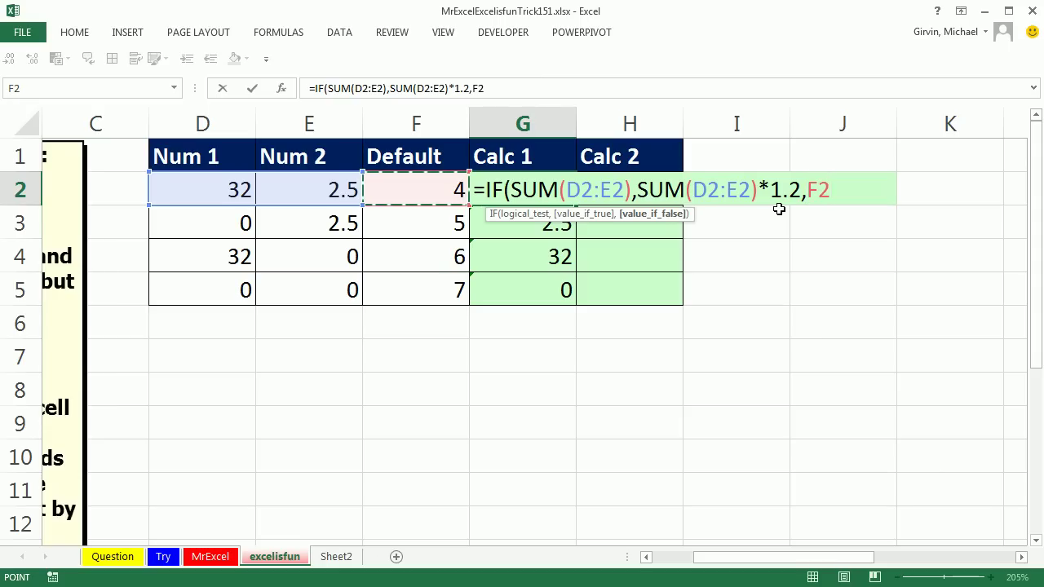
text())
key(ctrl+Return)
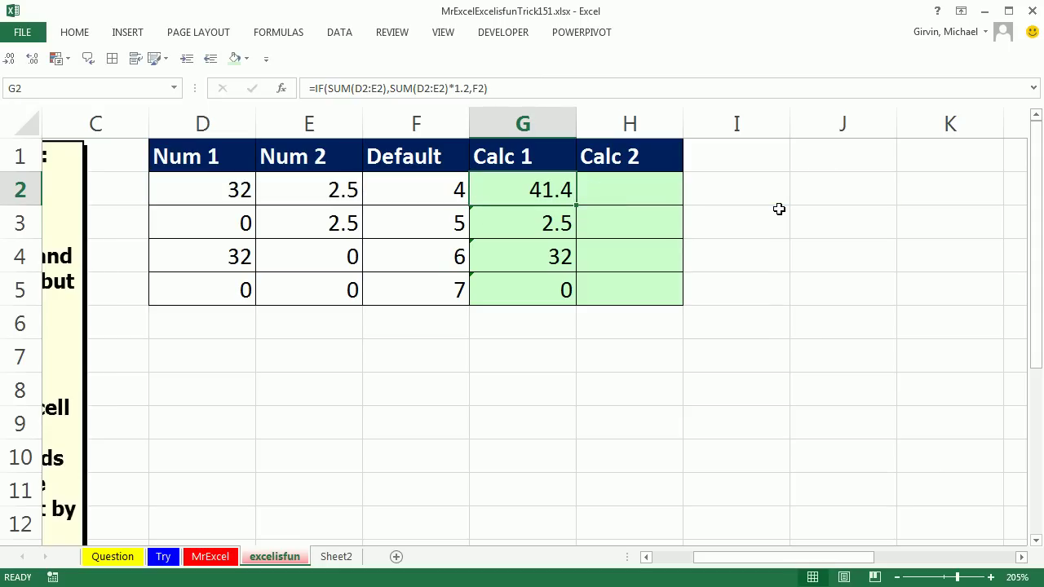
double_click(578, 206)
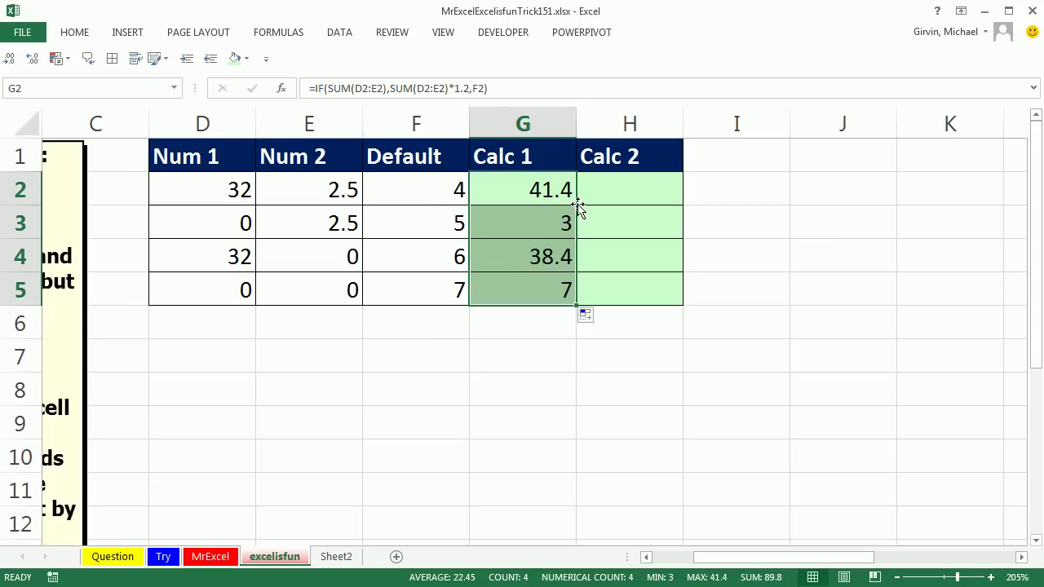
- Enter =AND(D2=0,E2=0) in H2 and fill it down to H5, giving FALSE, FALSE, FALSE, TRUE
click(622, 183)
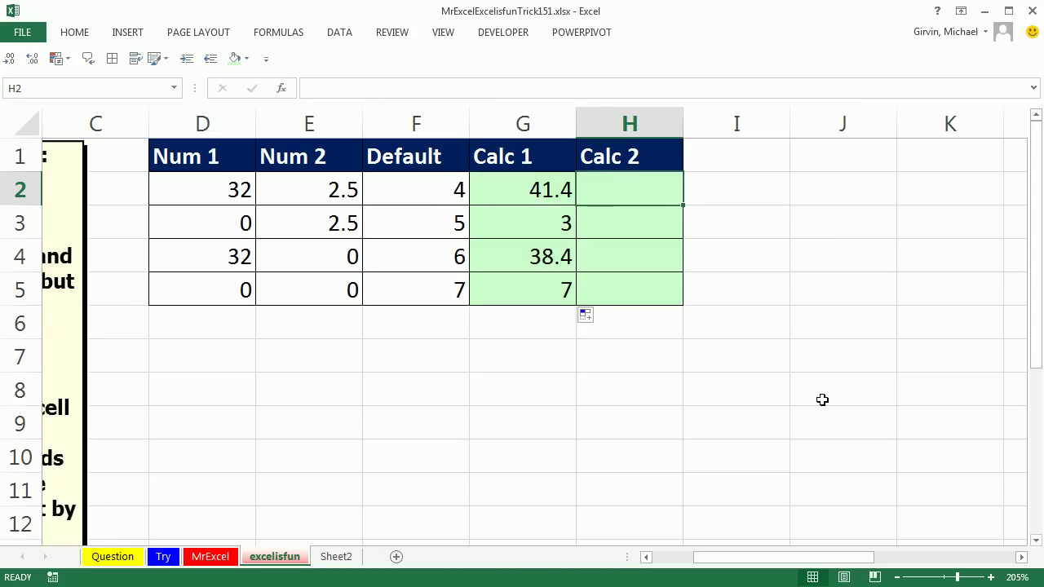
text(=and)
key(Tab)
key(Left)
key(Left)
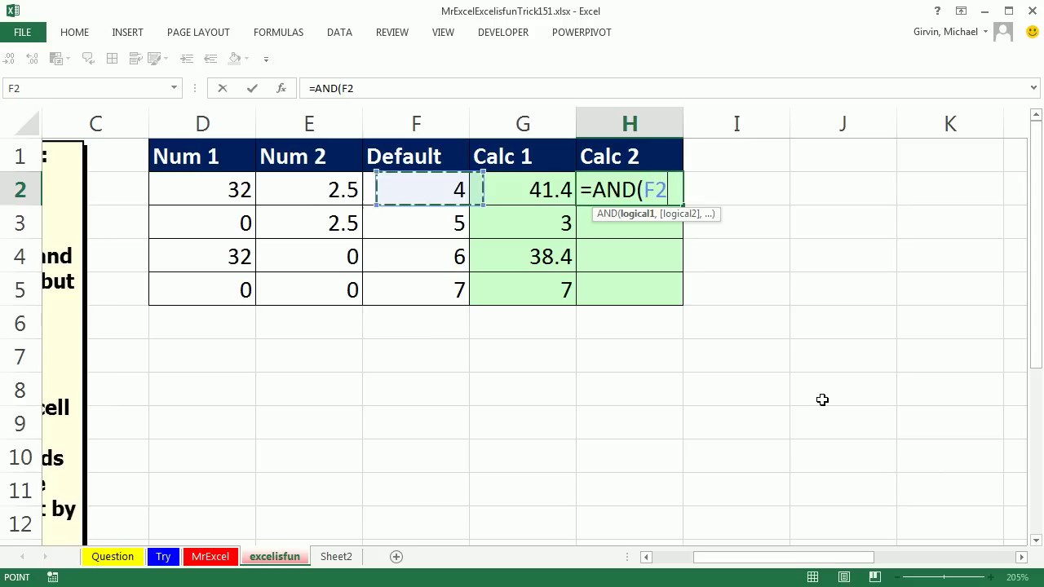
key(Left)
key(Left)
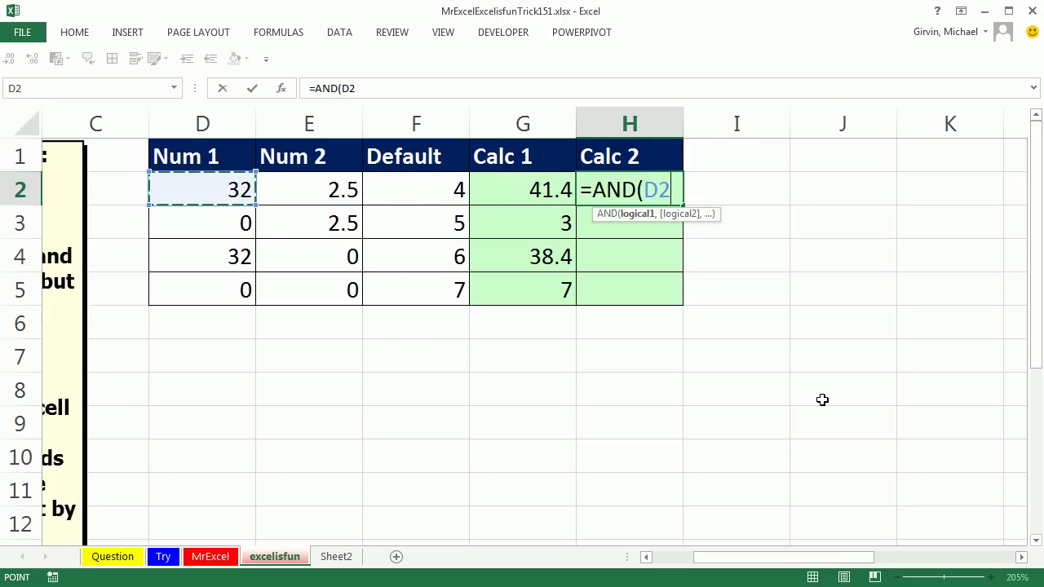
text(=0,)
key(Left)
key(Left)
key(Left)
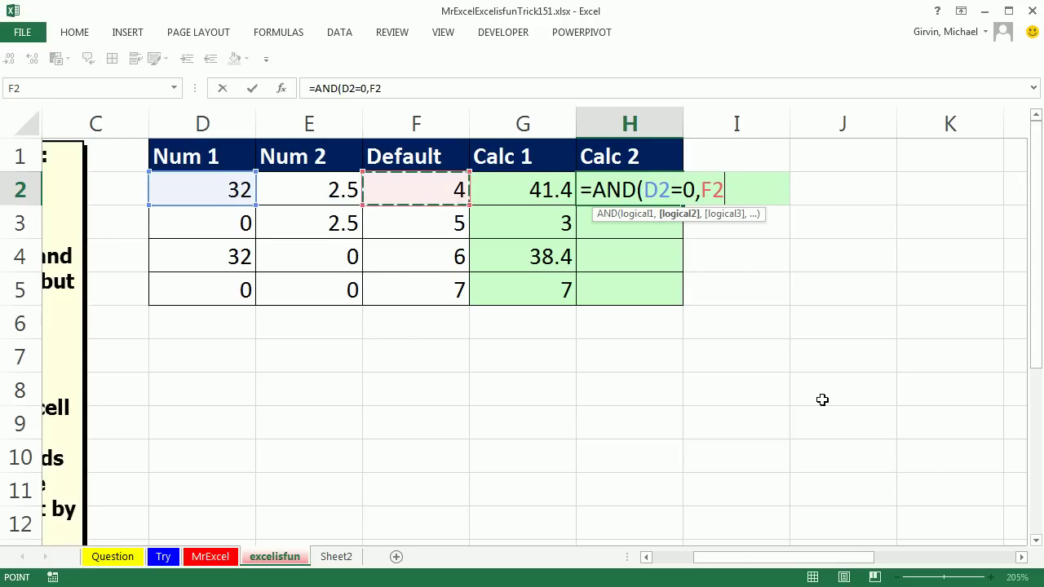
text(=0))
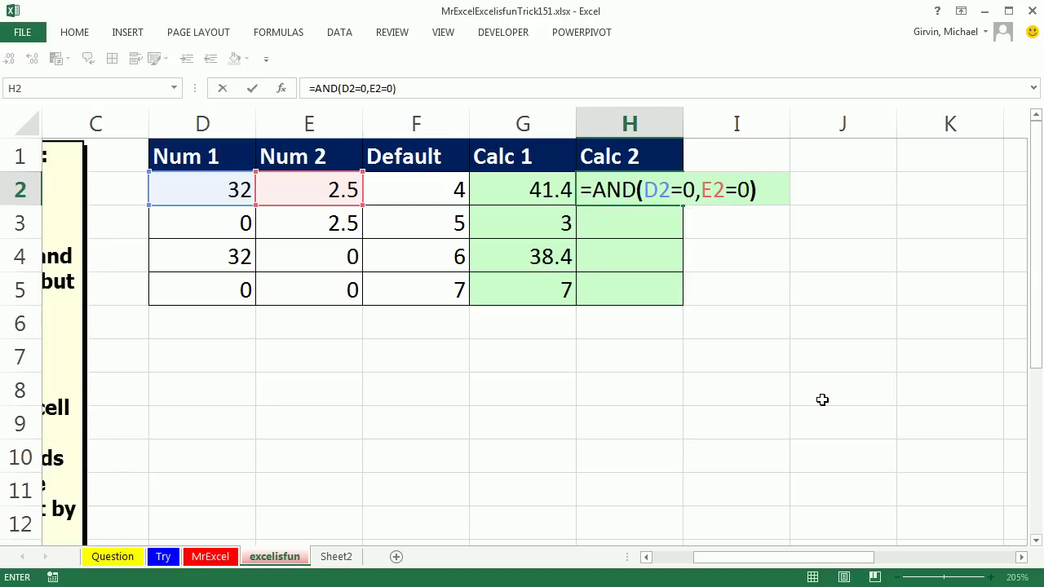
key(ctrl+Return)
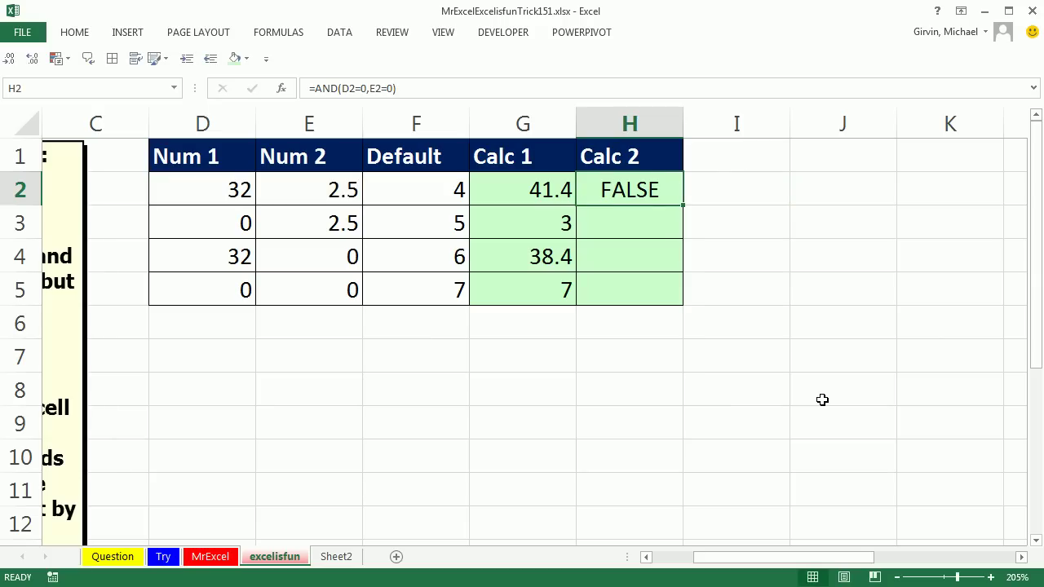
double_click(683, 206)
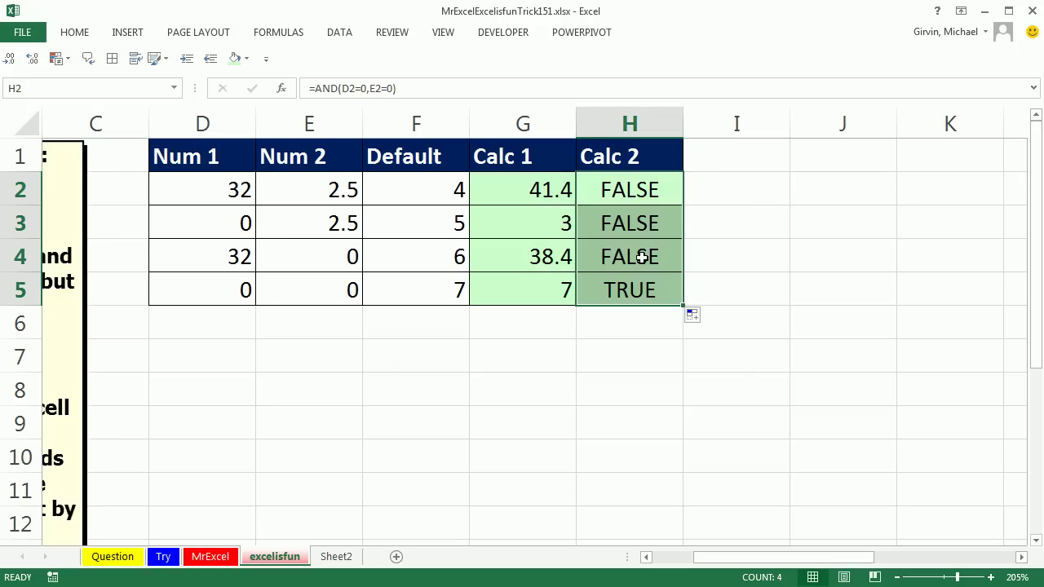
- Append +1 to H2's AND test and fill the revised formula down to H5
double_click(642, 192)
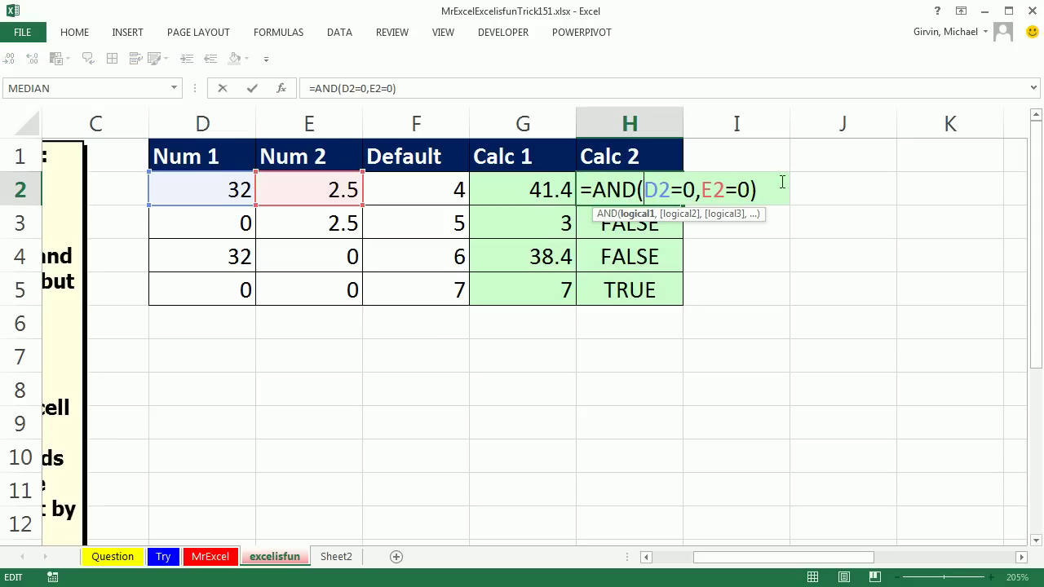
key(End)
text(+1)
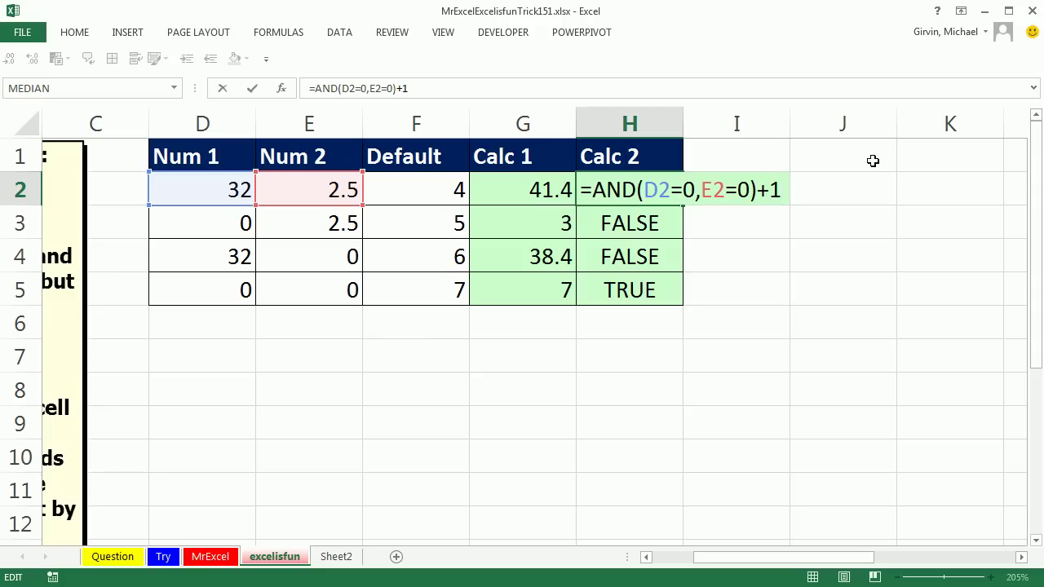
key(ctrl+Return)
double_click(683, 205)
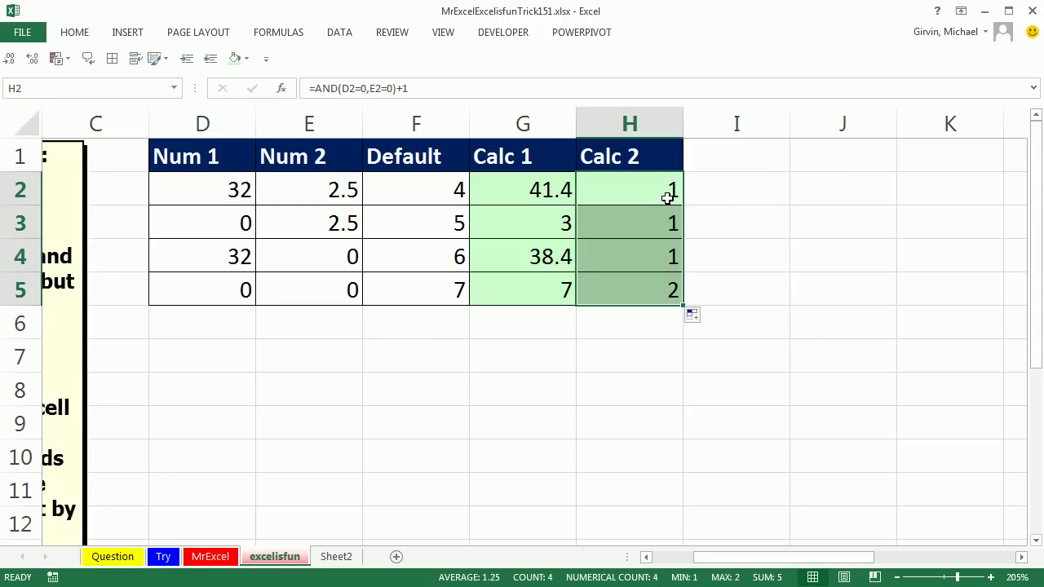
- Wrap H2 as =CHOOSE(AND(D2=0,E2=0)+1,SUM(D2:E2)*1.2,F2) and fill it down to H5
double_click(667, 196)
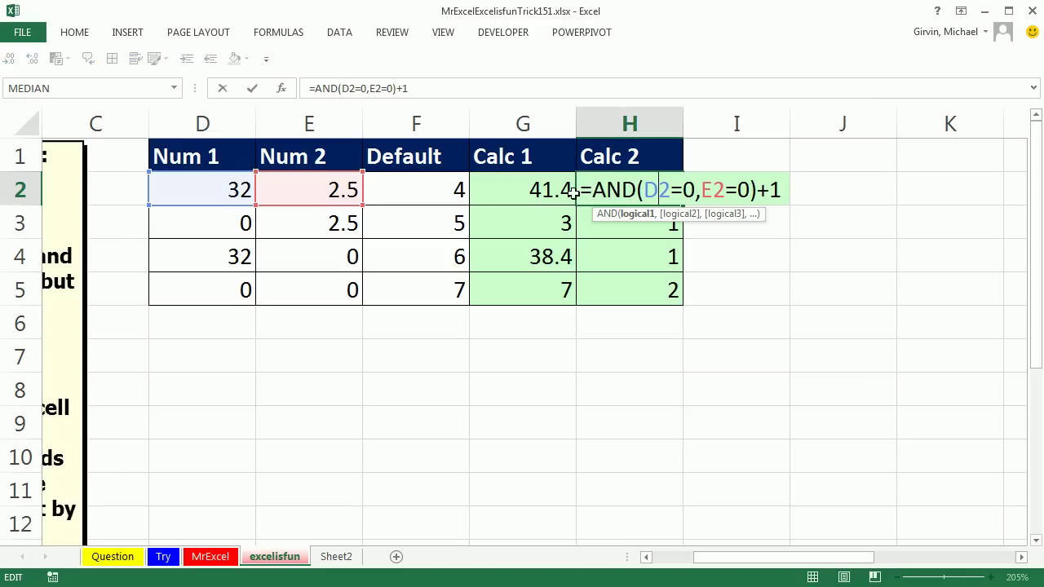
click(593, 192)
text(cho)
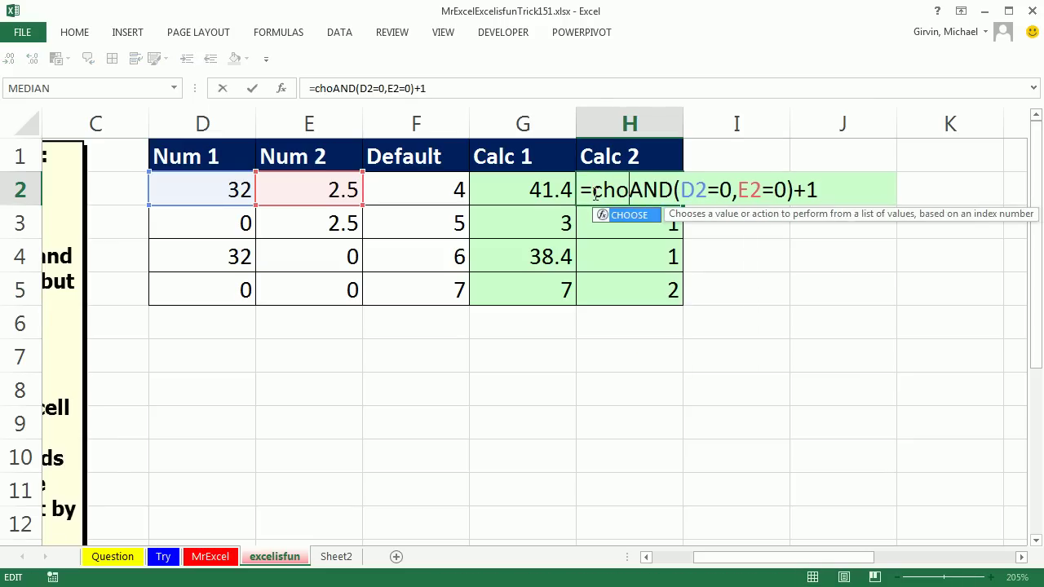
key(Tab)
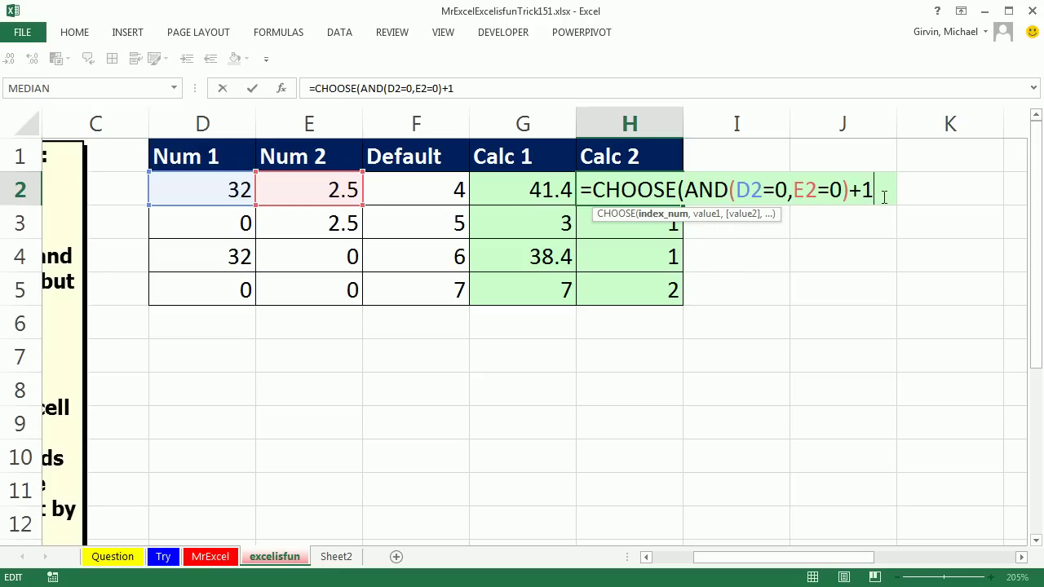
text(,)
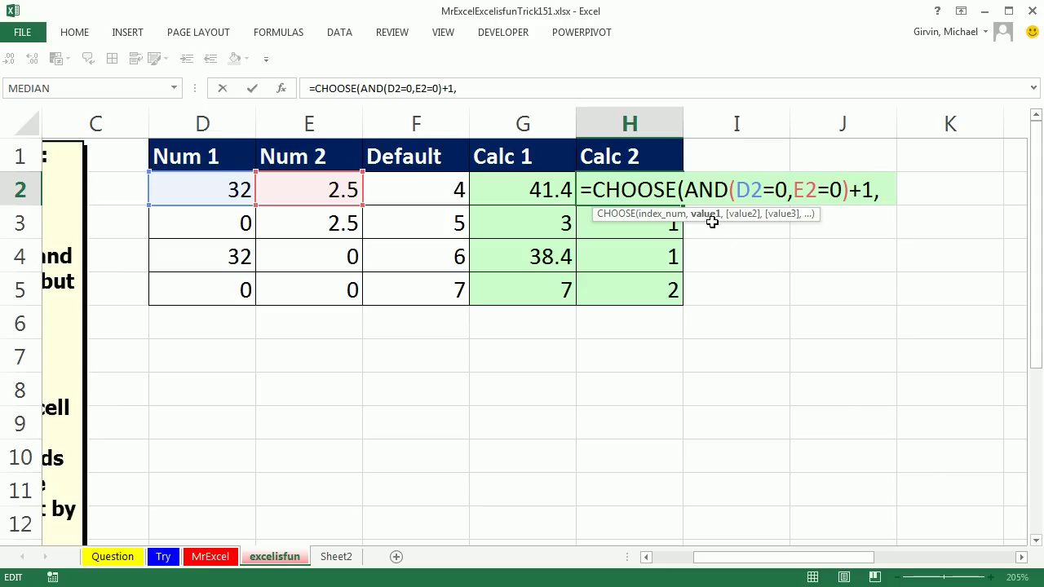
text(sum)
key(Tab)
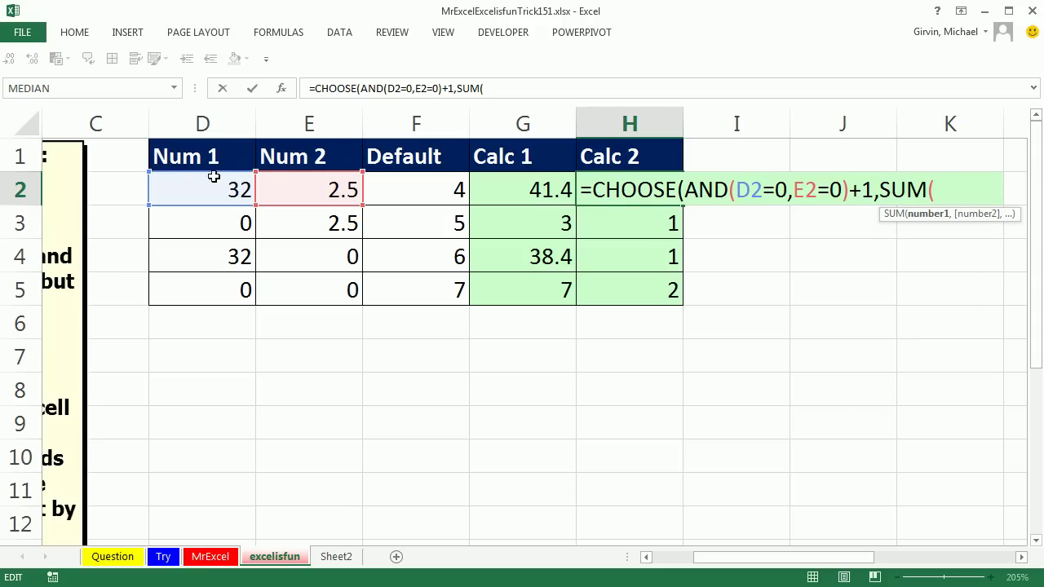
drag(210, 178, 296, 184)
text()*)
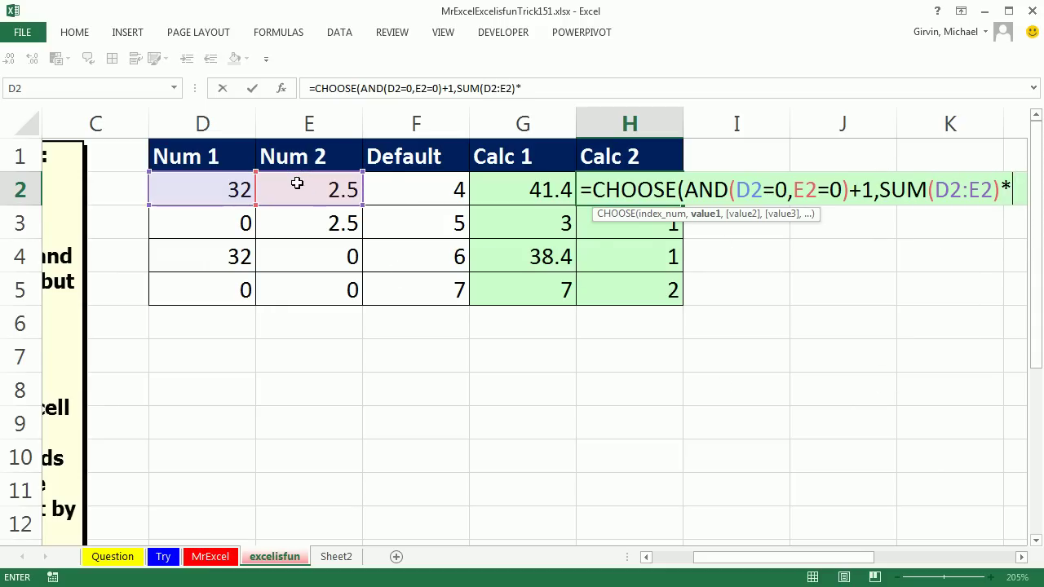
text(1.2,)
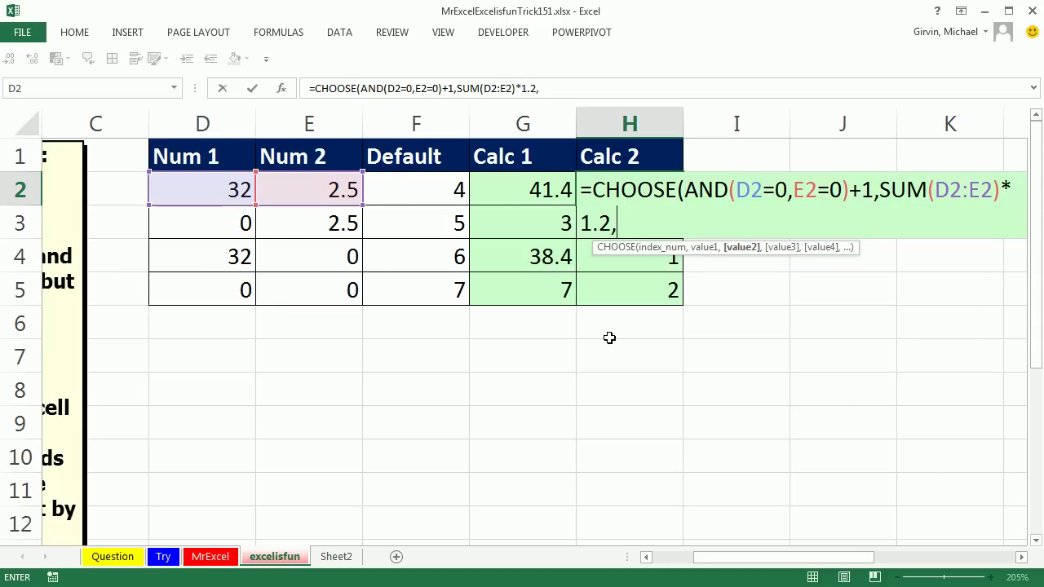
click(443, 186)
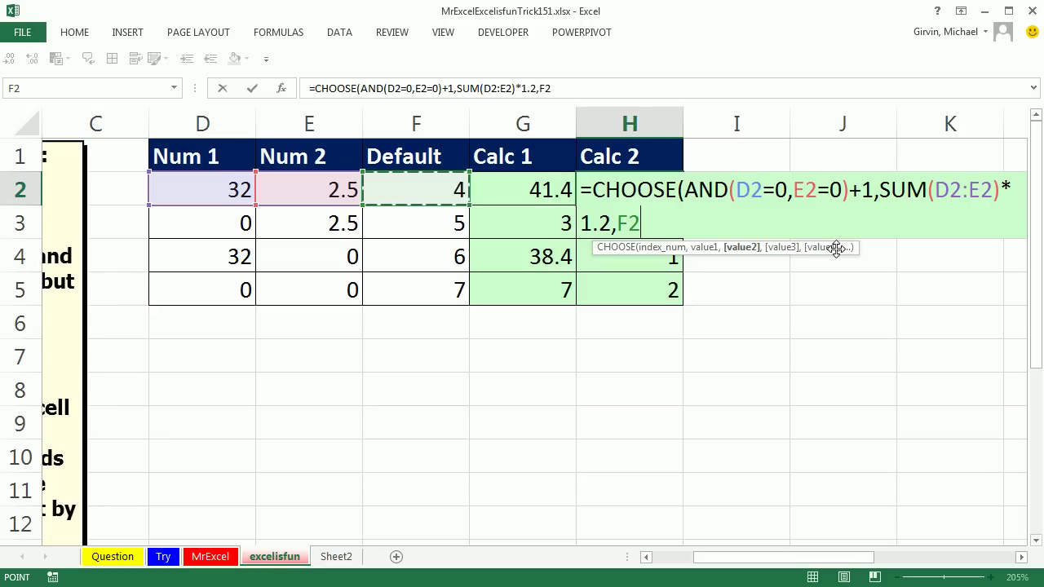
text())
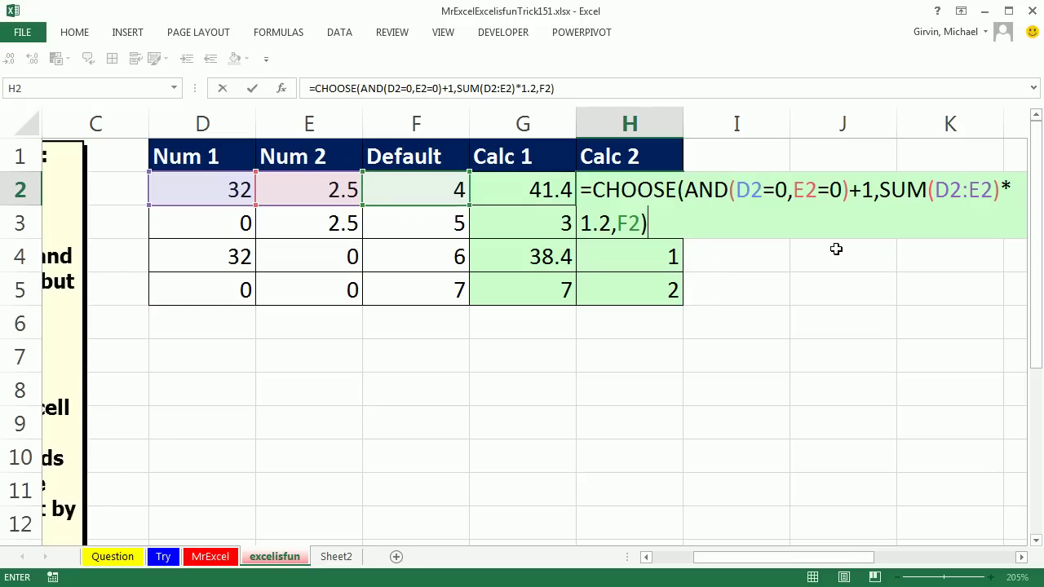
key(ctrl+Return)
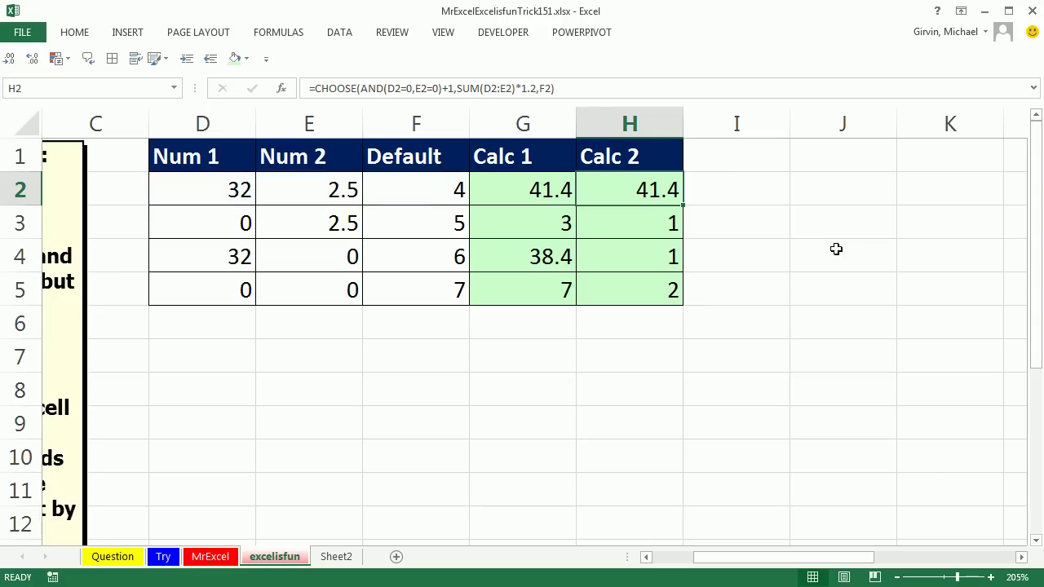
double_click(683, 206)
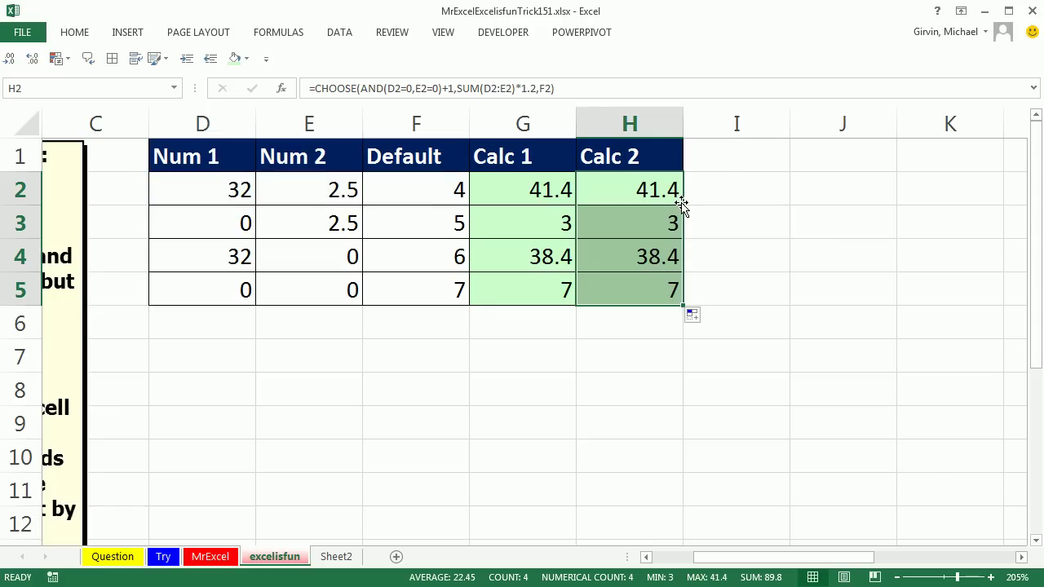
- Open H5's copied CHOOSE formula to confirm it references D5, E5 and F5
double_click(666, 290)
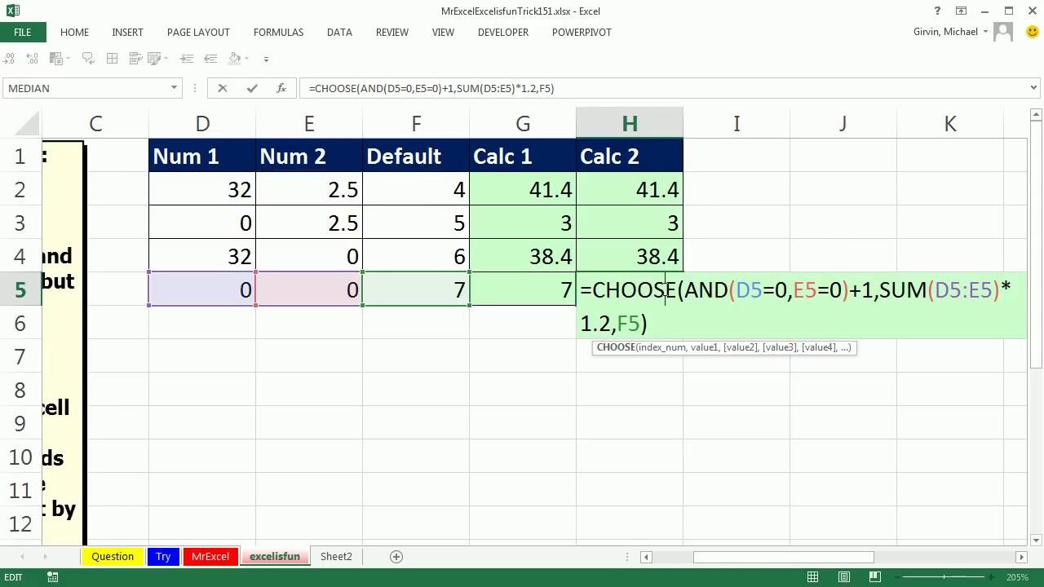